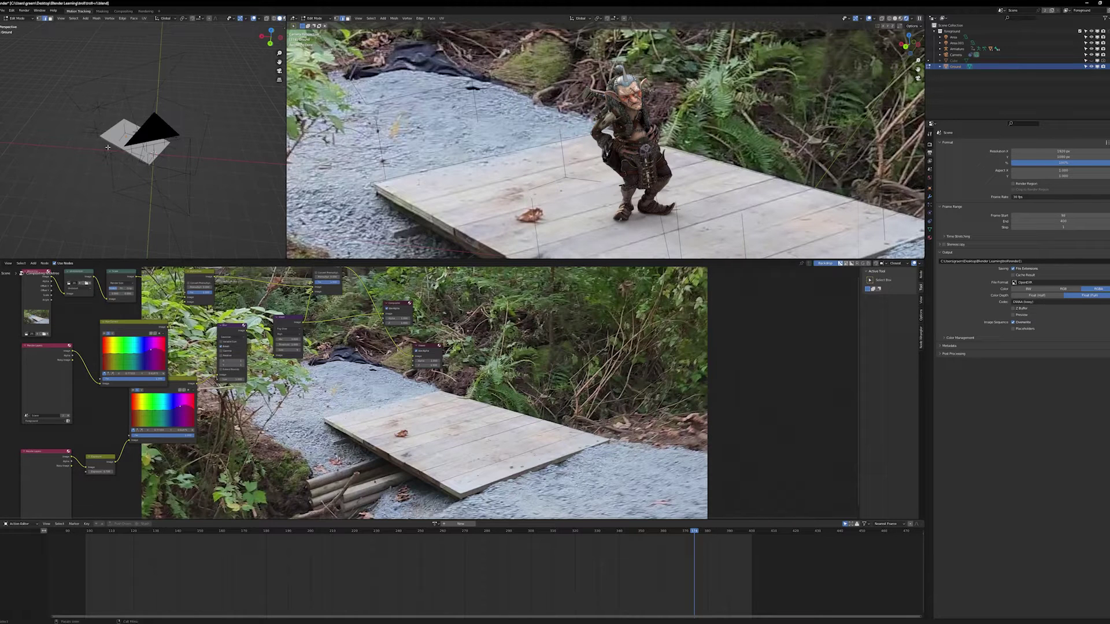
# Keep the Blender OpenEXR output codec at DWAA (lossy) in Output Properties.
pyautogui.moveTo(98, 177); pyautogui.dragTo(140, 101)
pyautogui.scroll(4, 149, 156)
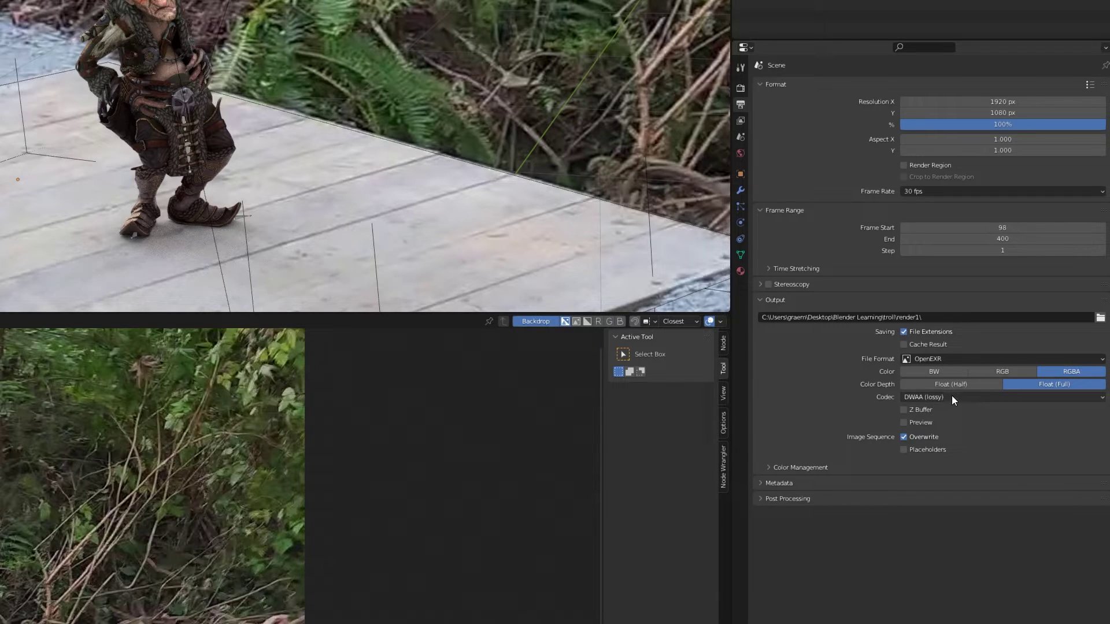
pyautogui.click(911, 399)
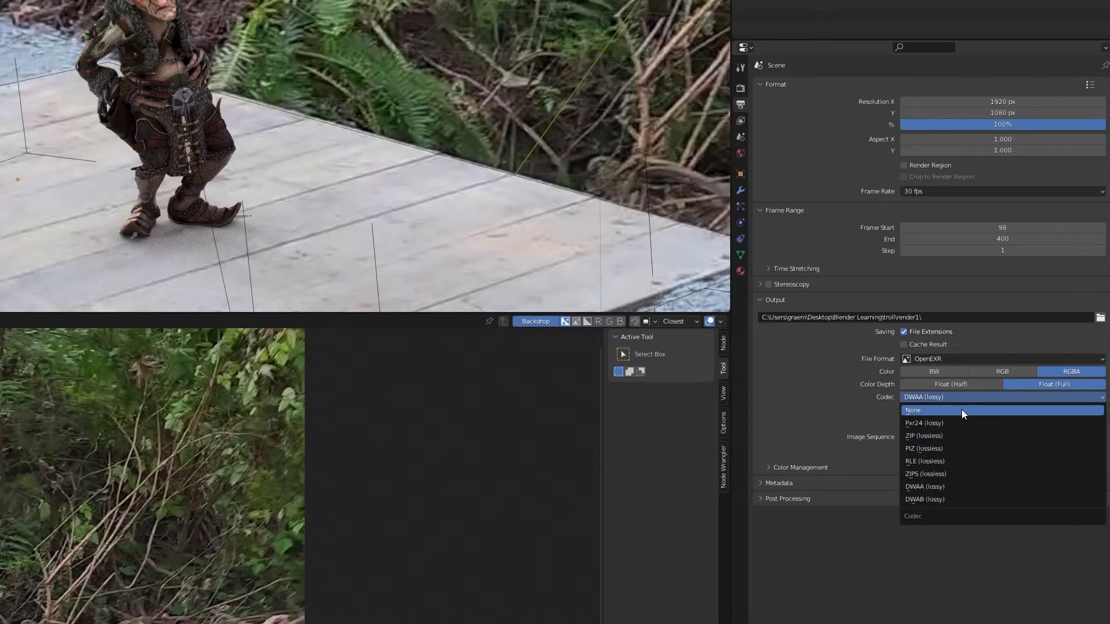
pyautogui.click(976, 487)
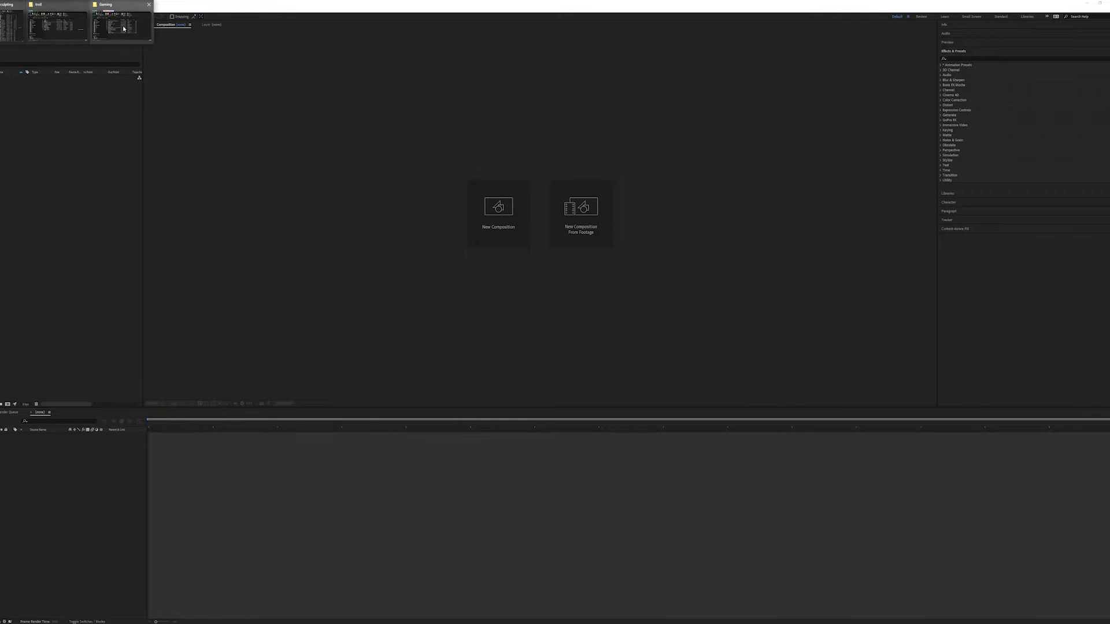
# Import the render2 EXR folder into After Effects, build a comp from it, and preview the troll.
pyautogui.click(45, 26)
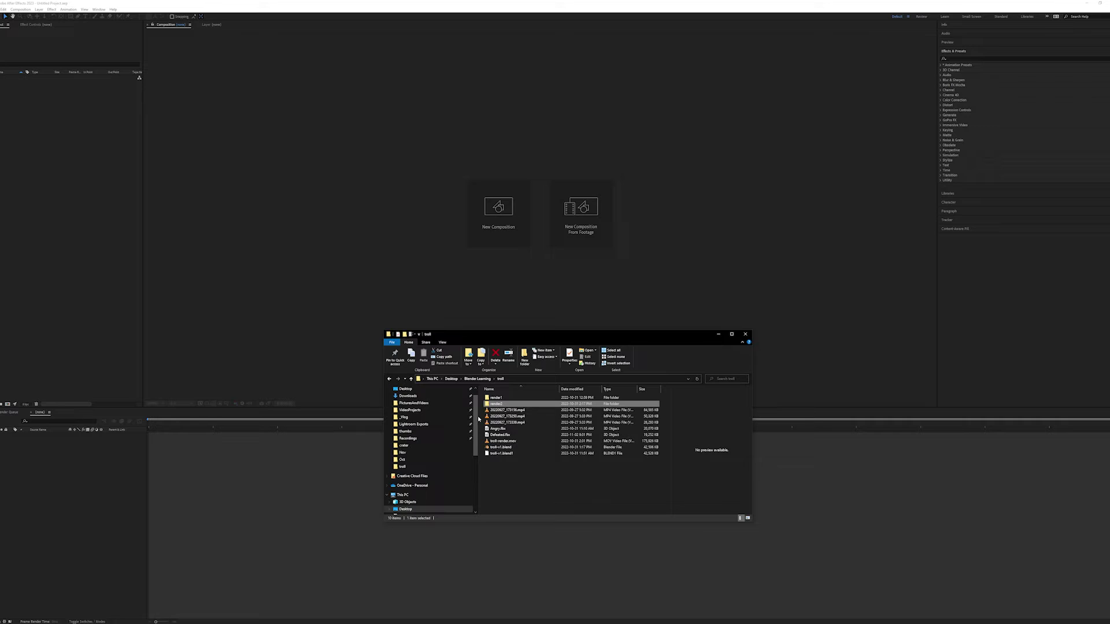
pyautogui.moveTo(499, 404); pyautogui.dragTo(80, 229)
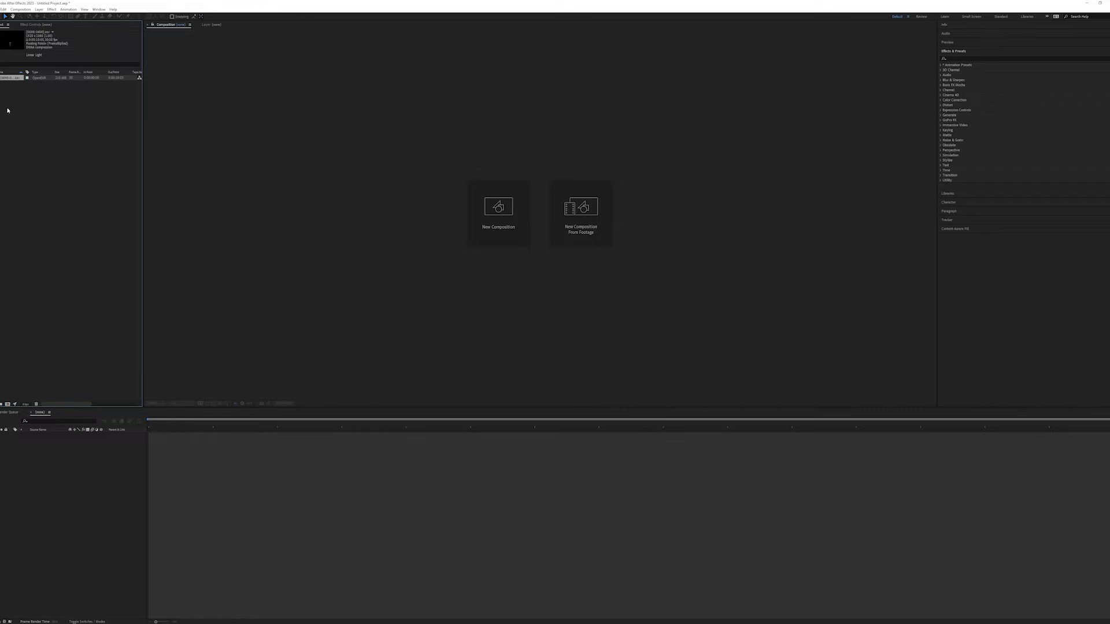
pyautogui.moveTo(11, 77); pyautogui.dragTo(74, 473)
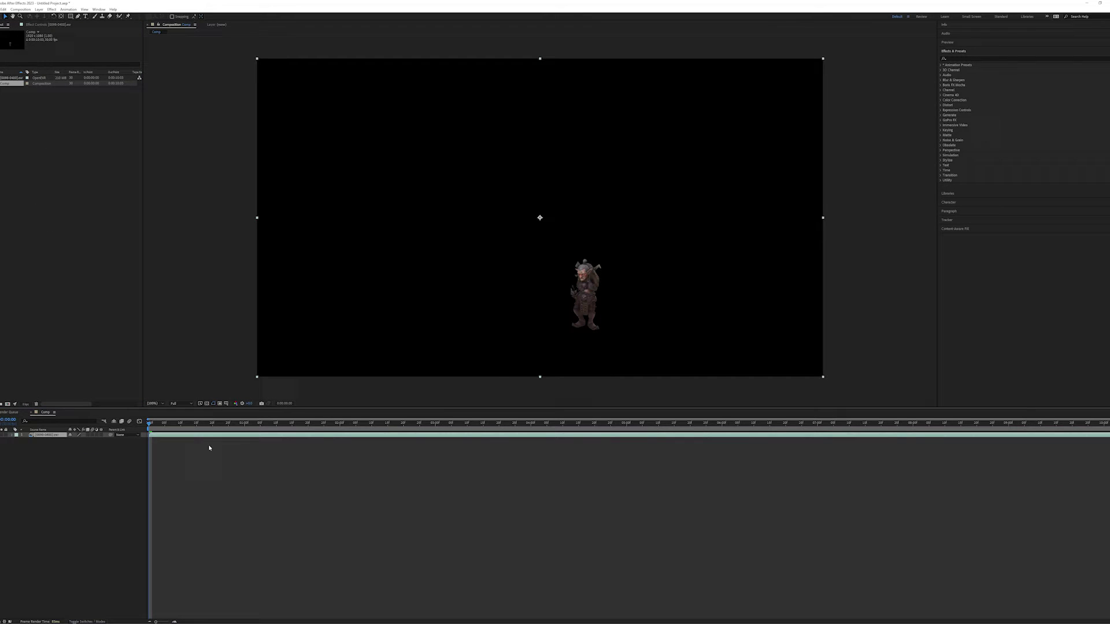
pyautogui.press('space')
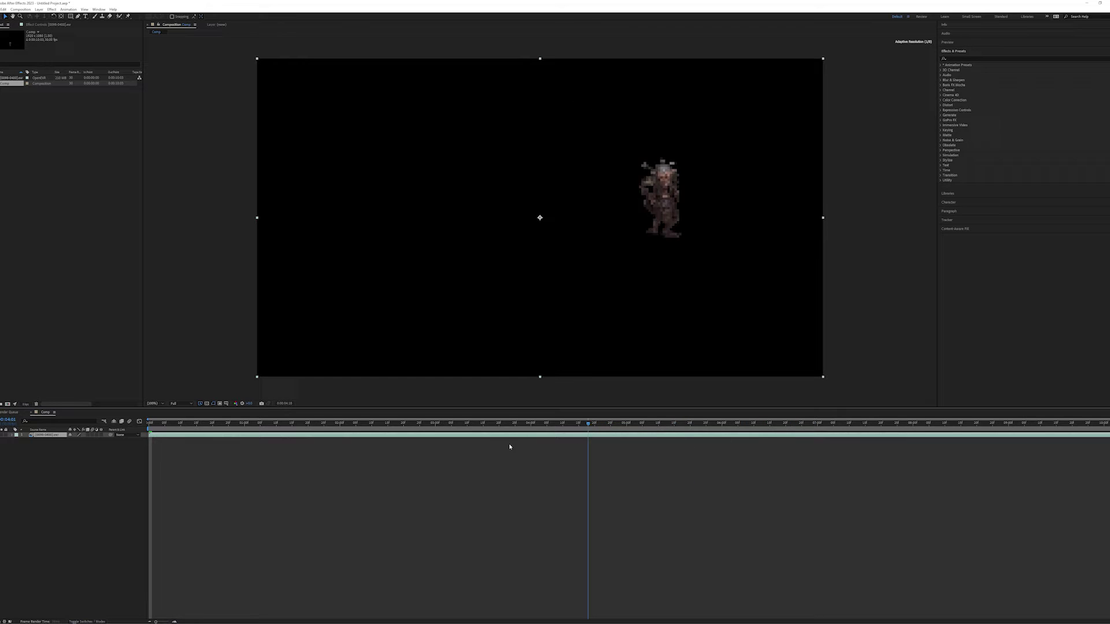
pyautogui.moveTo(247, 422); pyautogui.dragTo(588, 423)
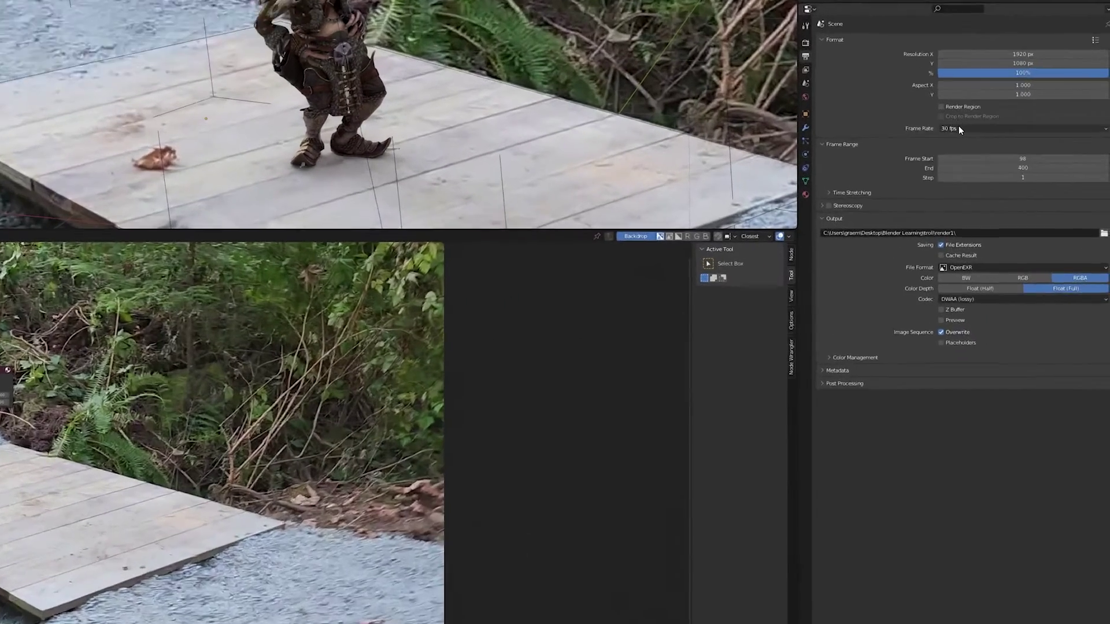
# Keep Blender's output frame rate at 30 fps.
pyautogui.click(1018, 198)
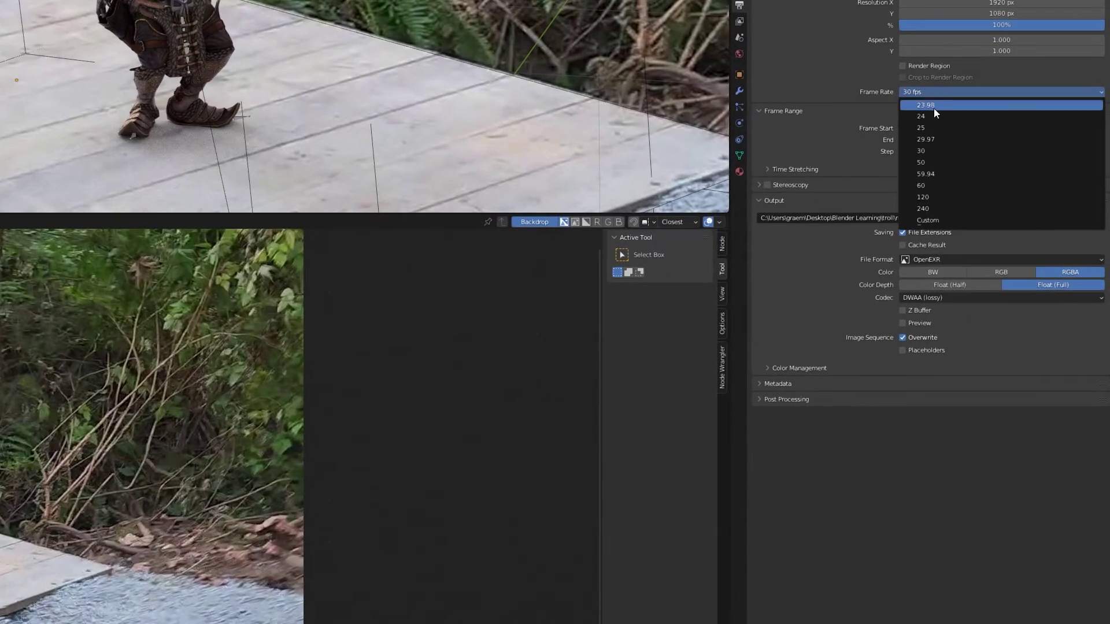
pyautogui.click(945, 150)
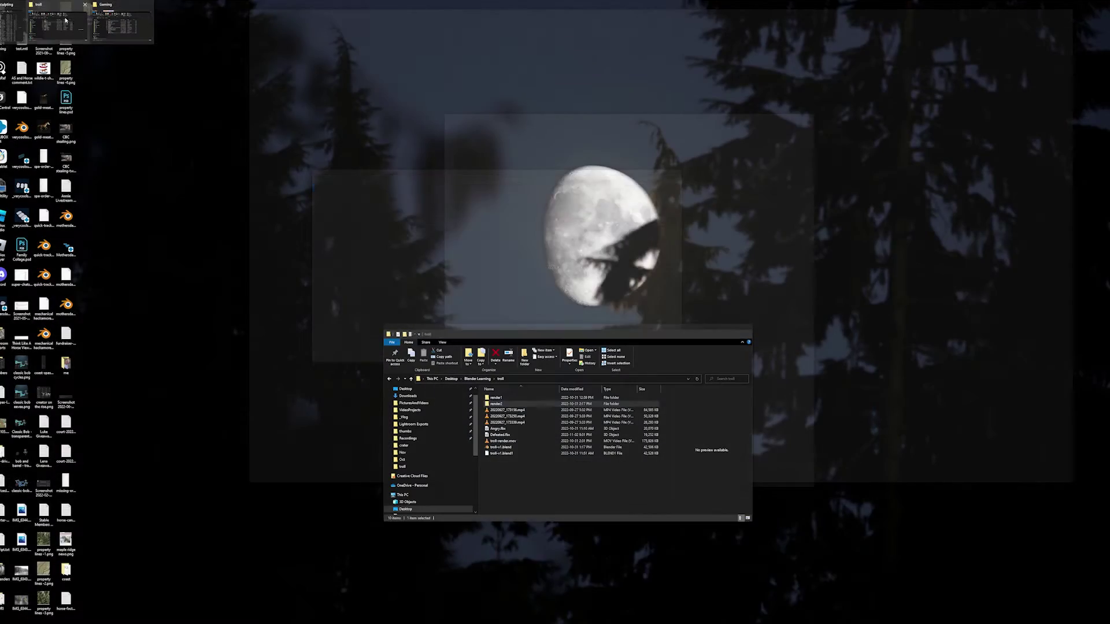
# Drag the render2 folder into Premiere's Project panel, inspect its loose frames, then delete the bin.
pyautogui.click(66, 19)
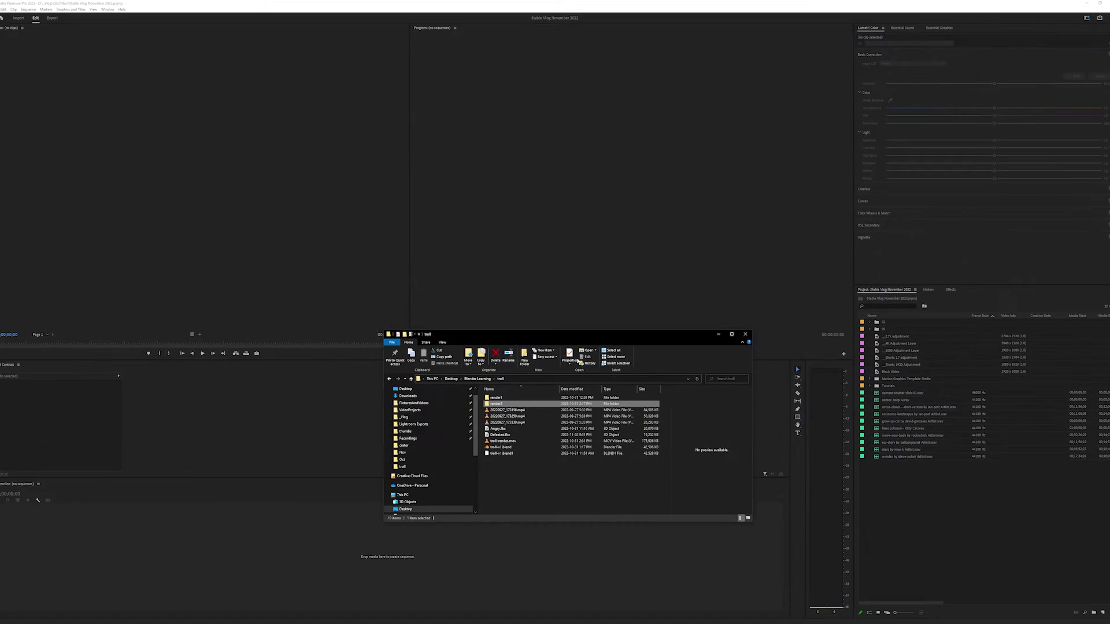
pyautogui.moveTo(497, 406); pyautogui.dragTo(916, 513)
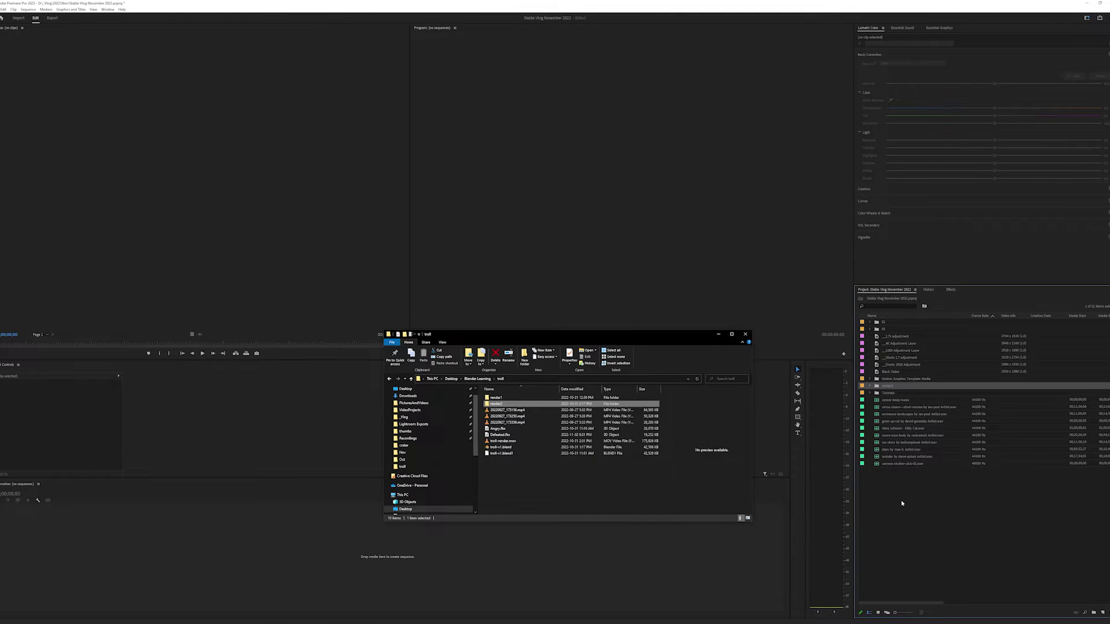
pyautogui.click(872, 386)
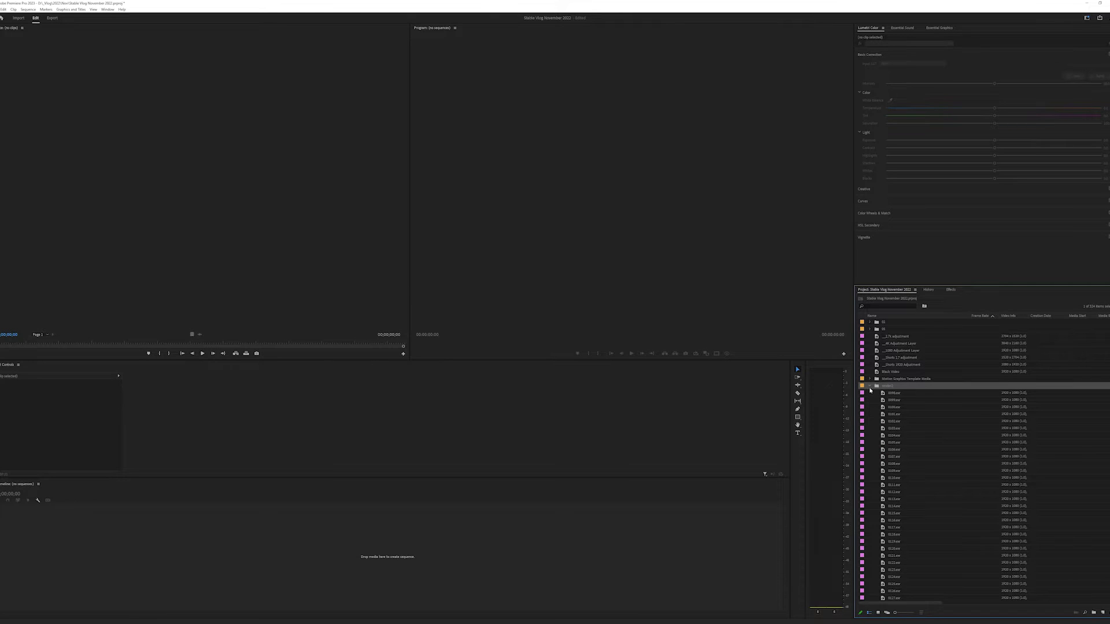
pyautogui.click(870, 387)
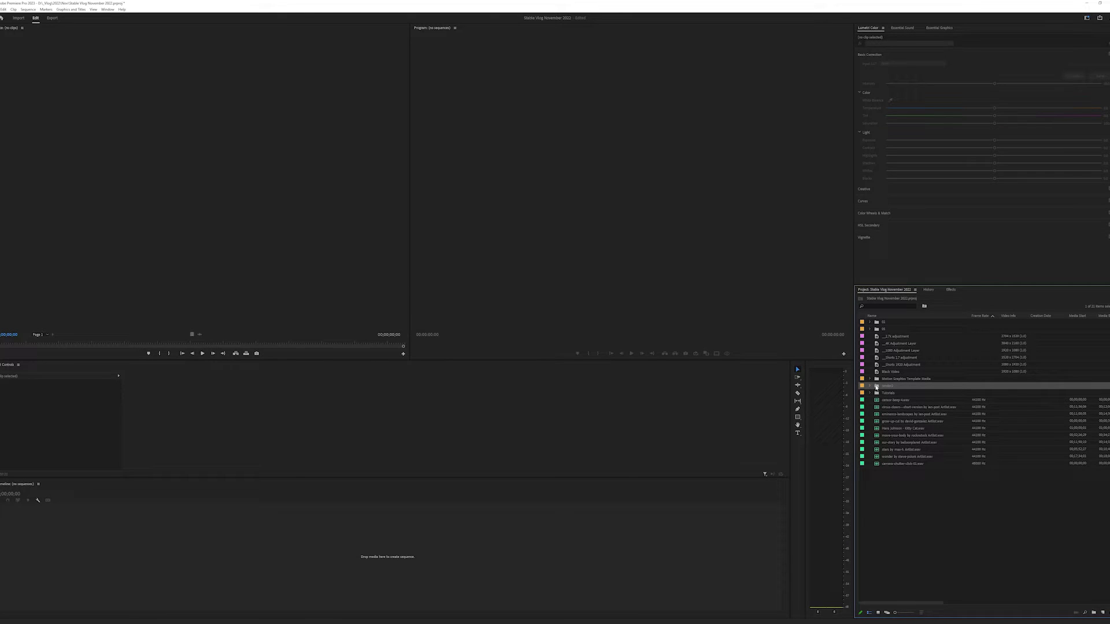
pyautogui.press('Delete')
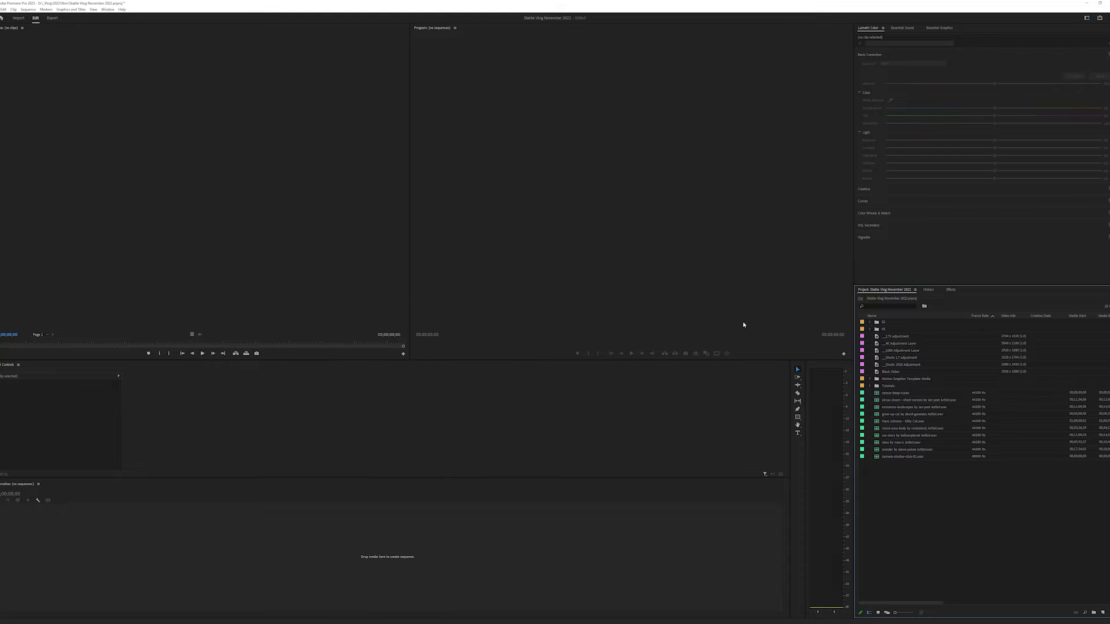
pyautogui.hotkey('alt', 'f')
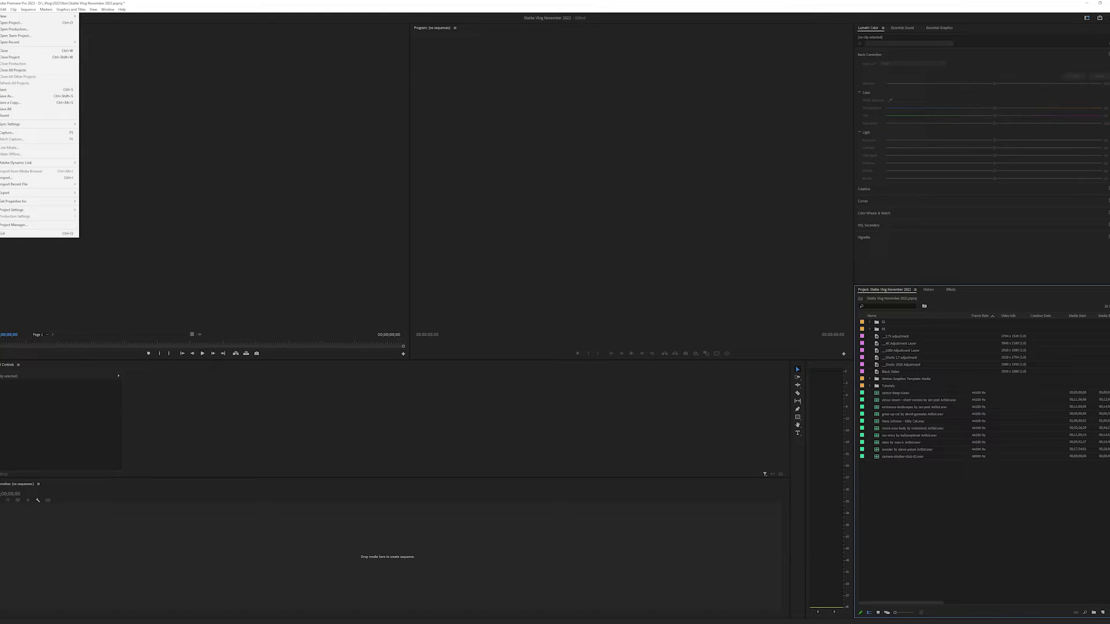
# Import the render2 frames as one image-sequence clip by selecting 0098.exr in the troll folder.
pyautogui.click(21, 179)
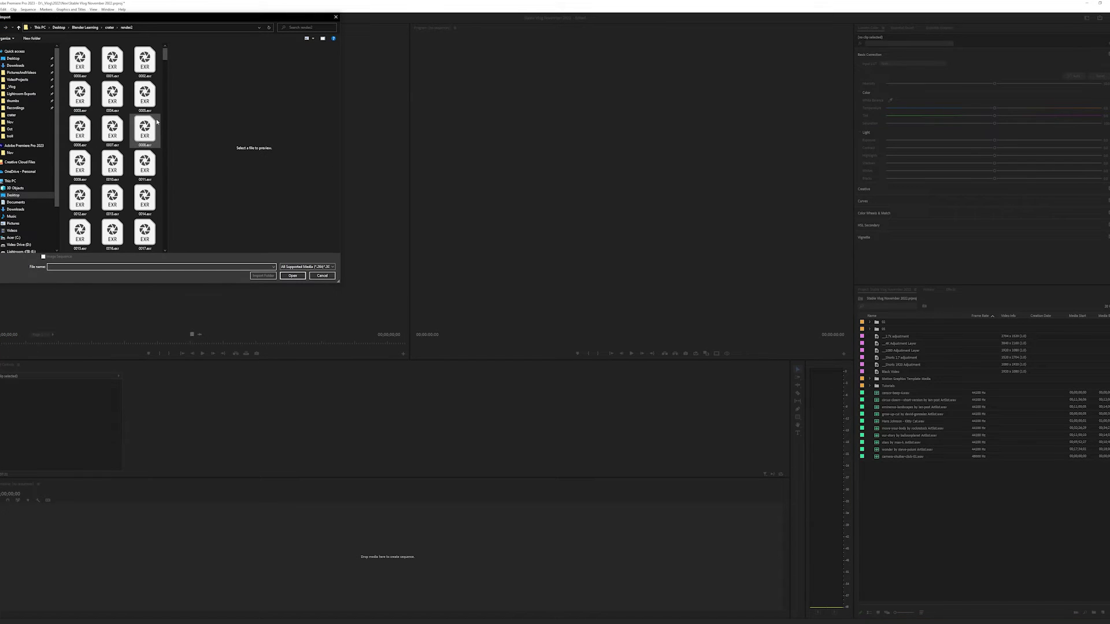
pyautogui.click(109, 27)
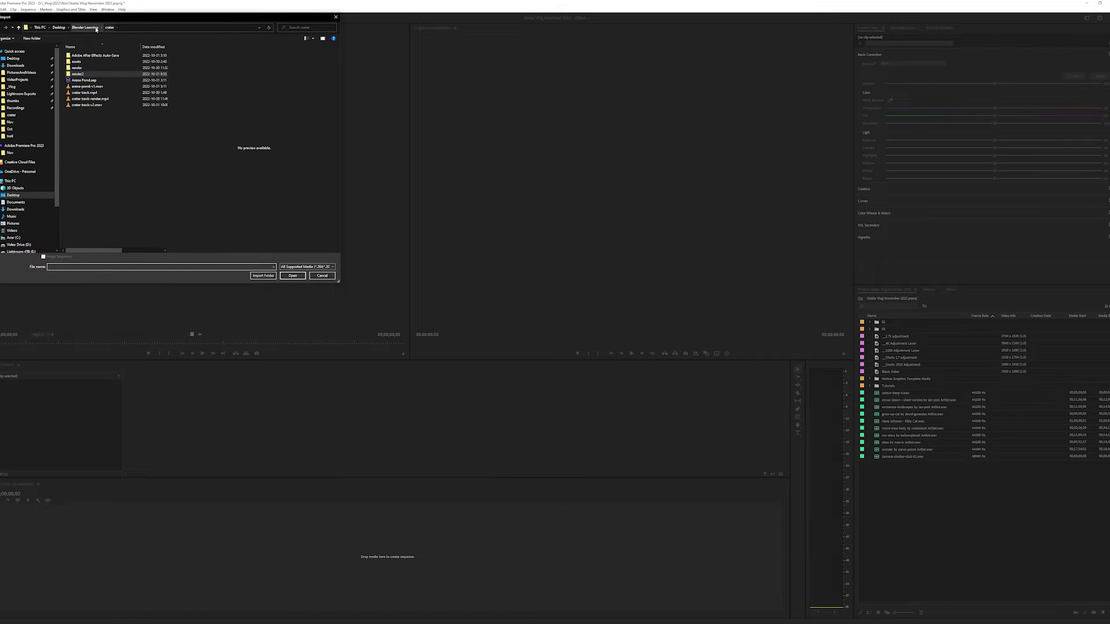
pyautogui.click(85, 27)
pyautogui.doubleClick(78, 86)
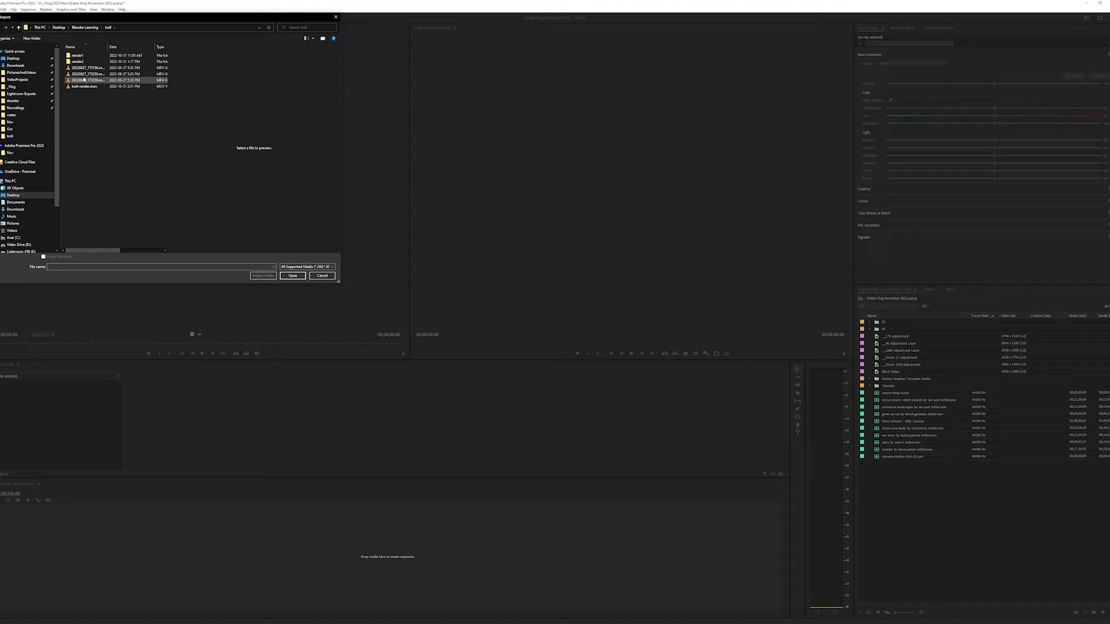
pyautogui.click(78, 62)
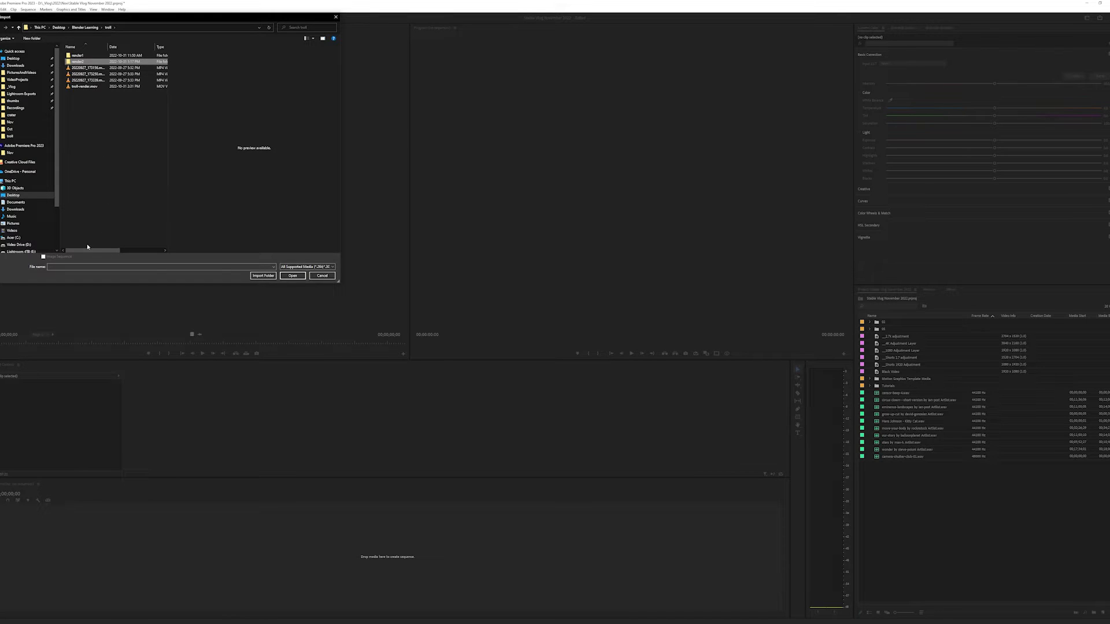
pyautogui.press('Return')
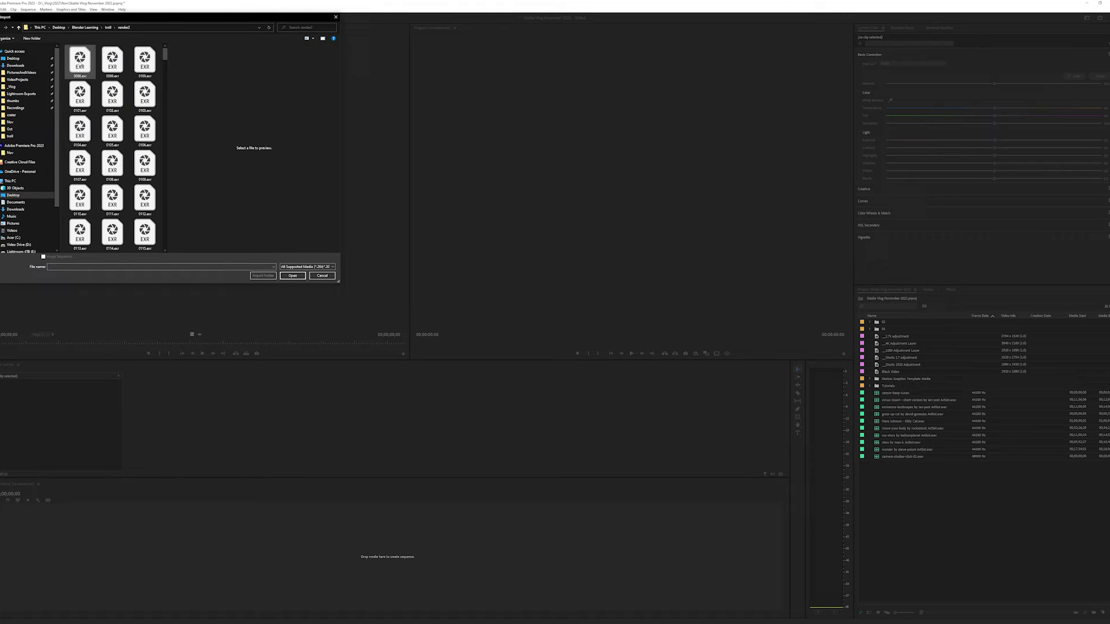
pyautogui.click(80, 61)
pyautogui.click(293, 275)
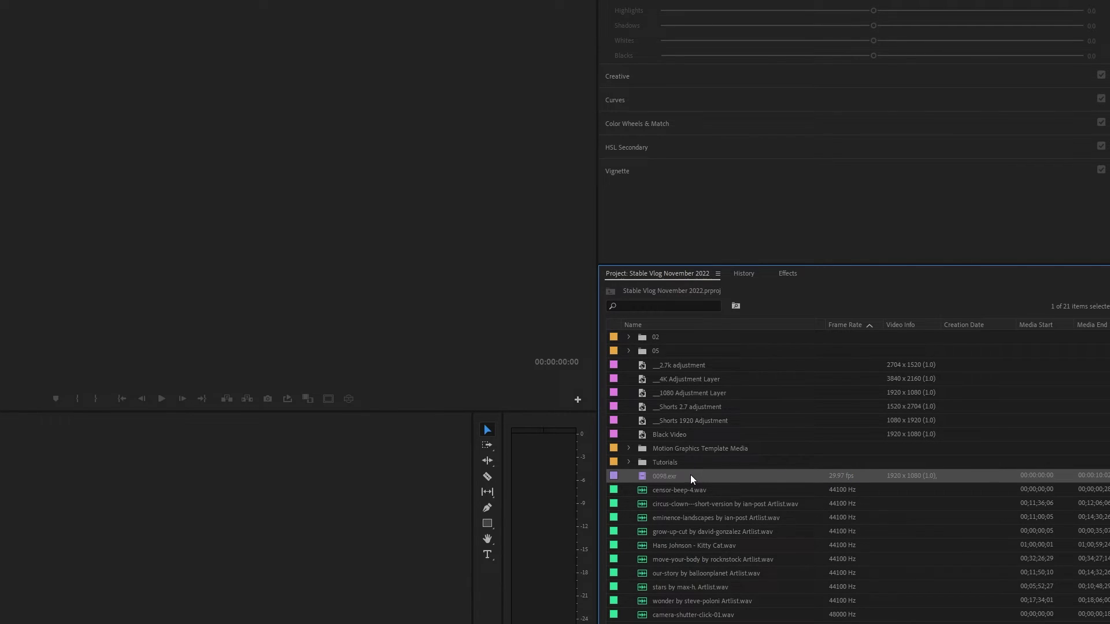
# Interpret the 0098.exr clip at an assumed 30 fps and load it in the Source monitor.
pyautogui.rightClick(665, 477)
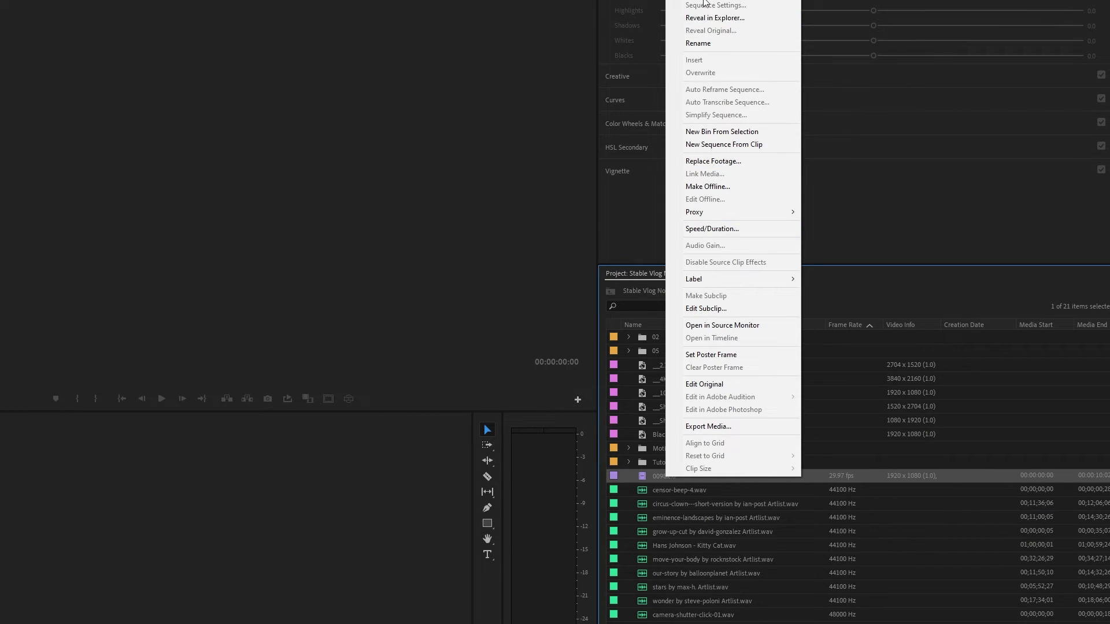
pyautogui.moveTo(711, 0)
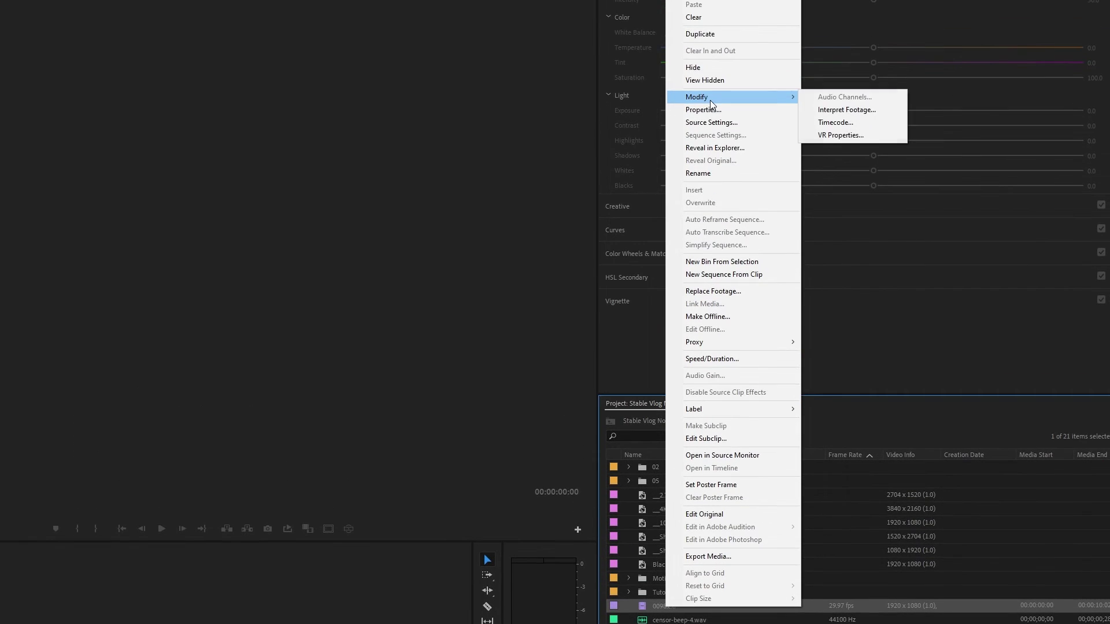
pyautogui.click(832, 109)
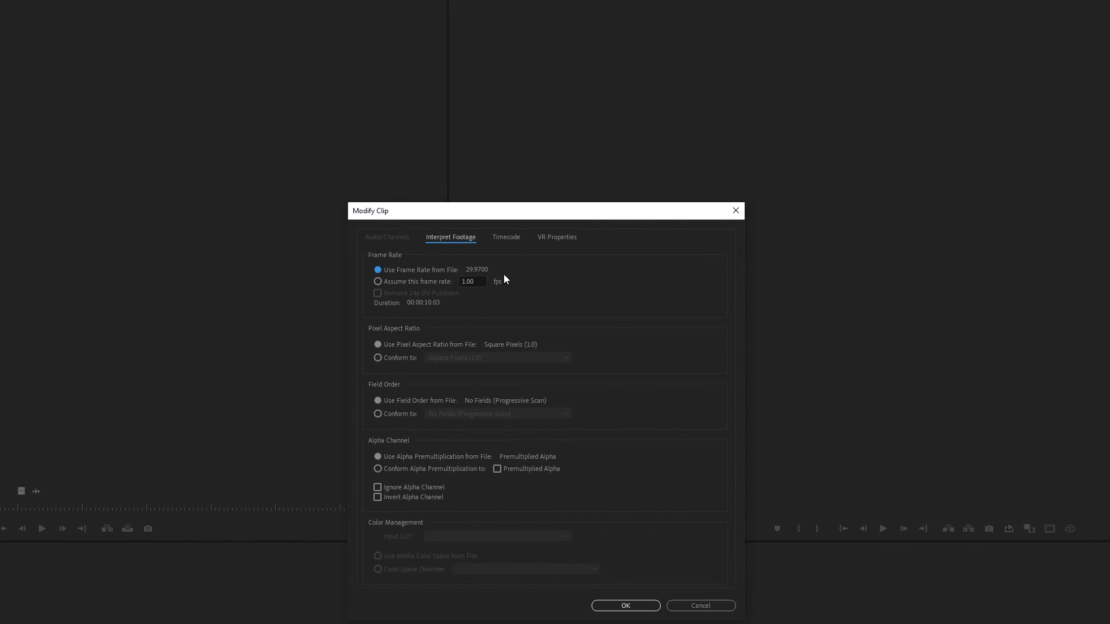
pyautogui.click(395, 282)
pyautogui.write('30')
pyautogui.click(621, 605)
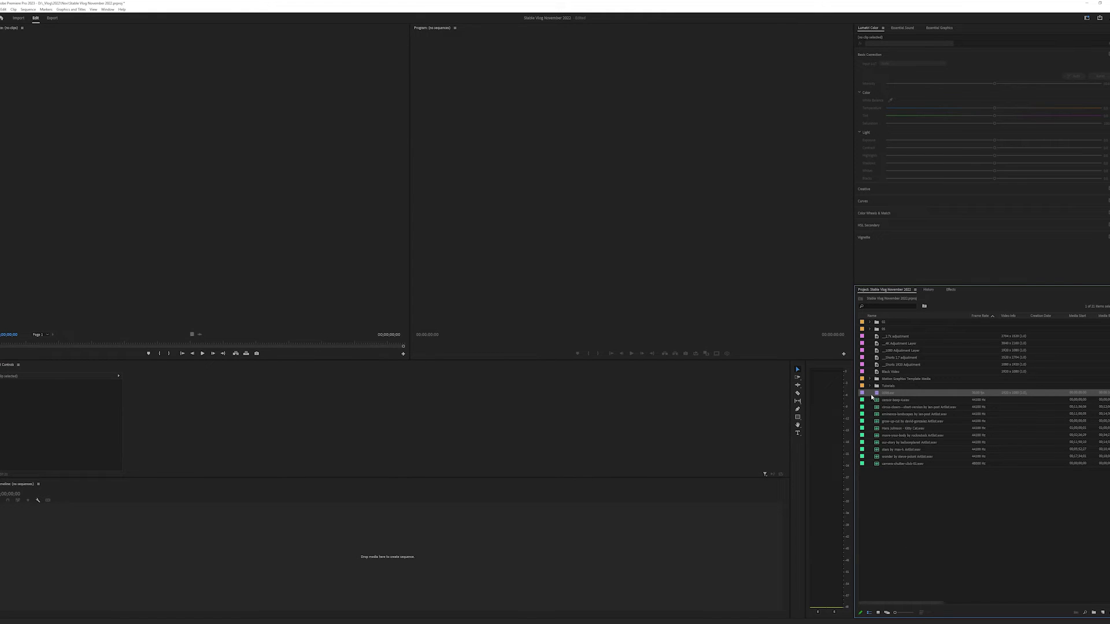
pyautogui.doubleClick(872, 396)
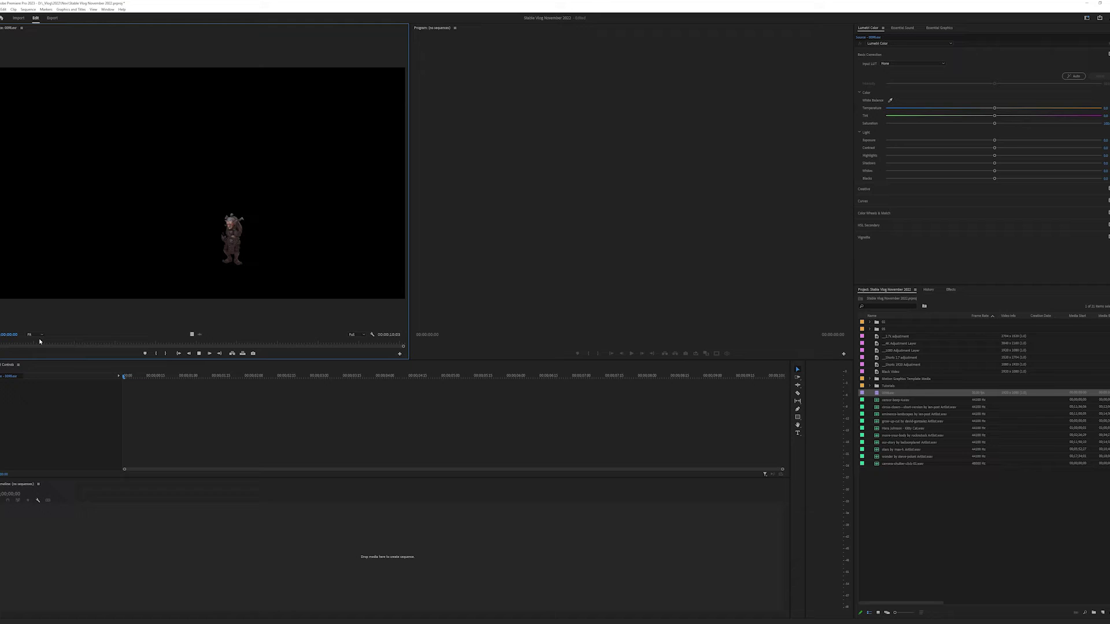
# Scrub the 0098 clip preview and drag it into the empty timeline to create sequence 0098.
pyautogui.click(16, 344)
pyautogui.moveTo(16, 344)
pyautogui.mouseDown()
pyautogui.moveTo(186, 337)
pyautogui.moveTo(106, 345)
pyautogui.mouseUp()
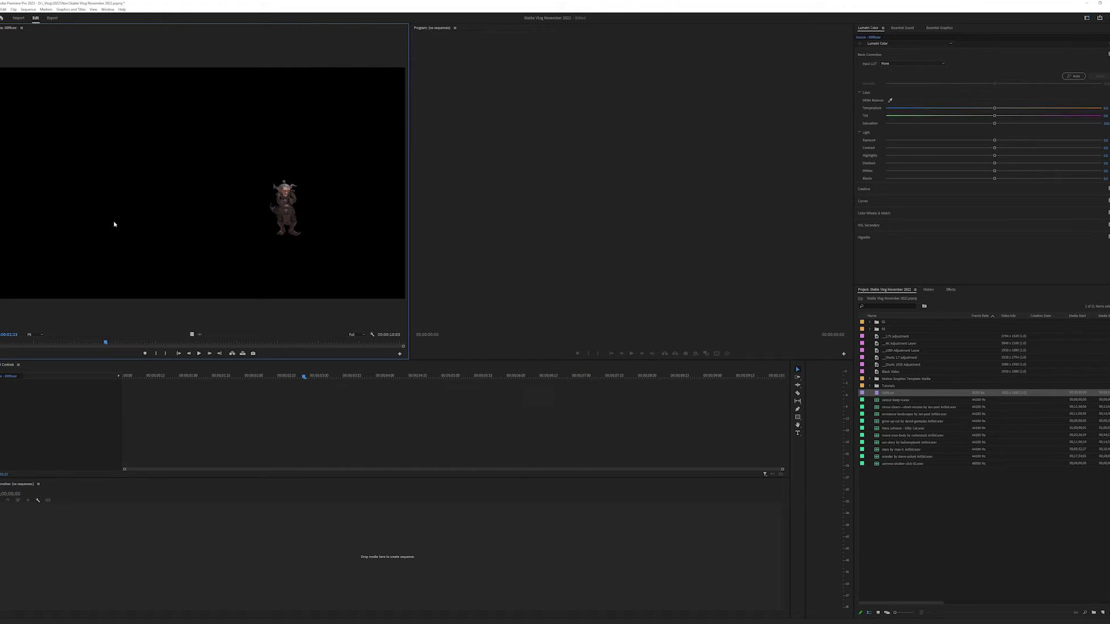
pyautogui.moveTo(118, 551); pyautogui.dragTo(117, 549)
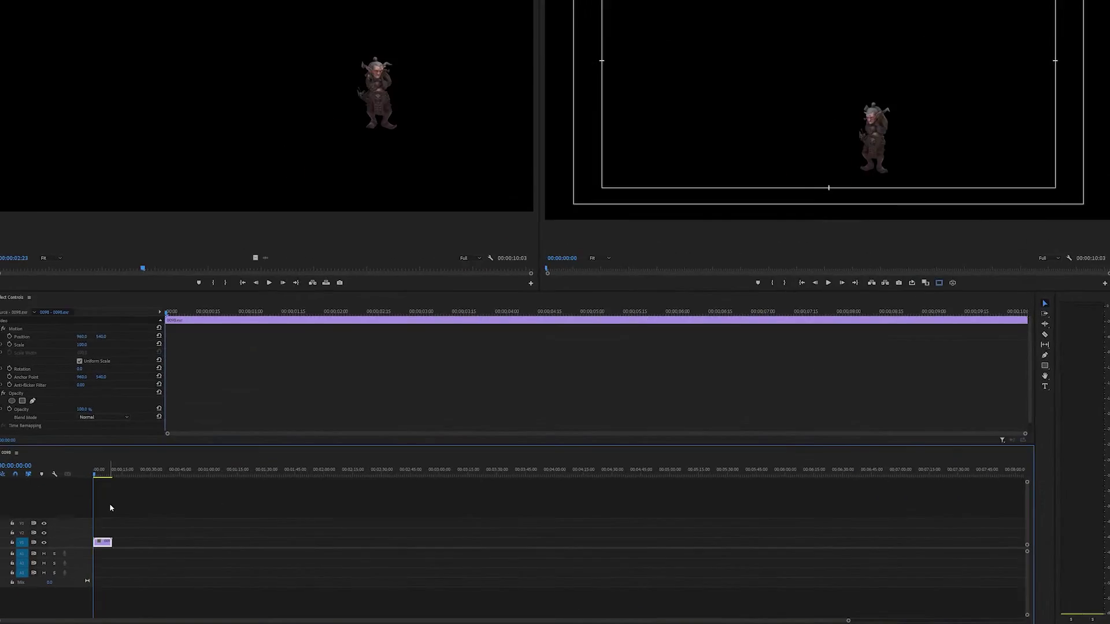
# Scrub the 0098 sequence back to near the start, then to about two seconds in.
pyautogui.scroll(3, 109, 502)
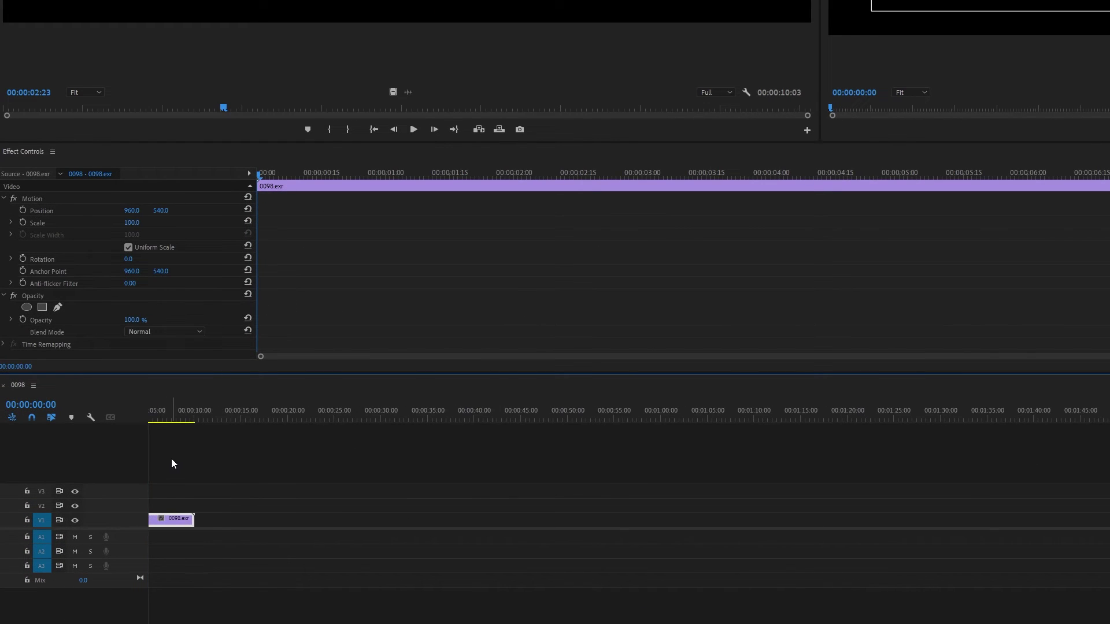
pyautogui.scroll(3, 171, 462)
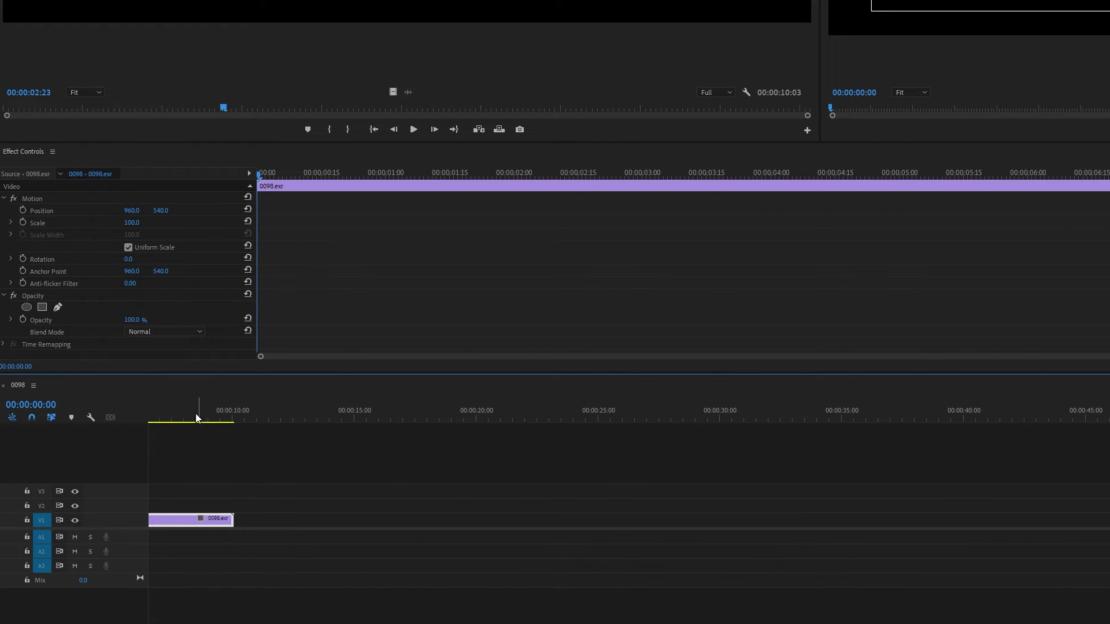
pyautogui.moveTo(195, 413); pyautogui.dragTo(132, 418)
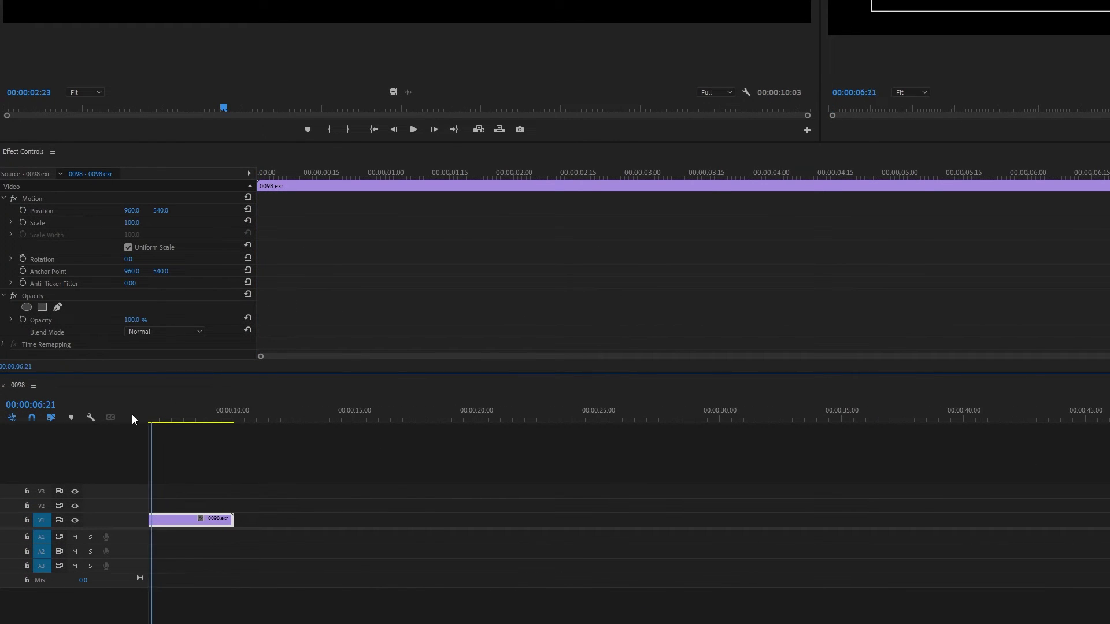
pyautogui.click(170, 416)
pyautogui.click(206, 430)
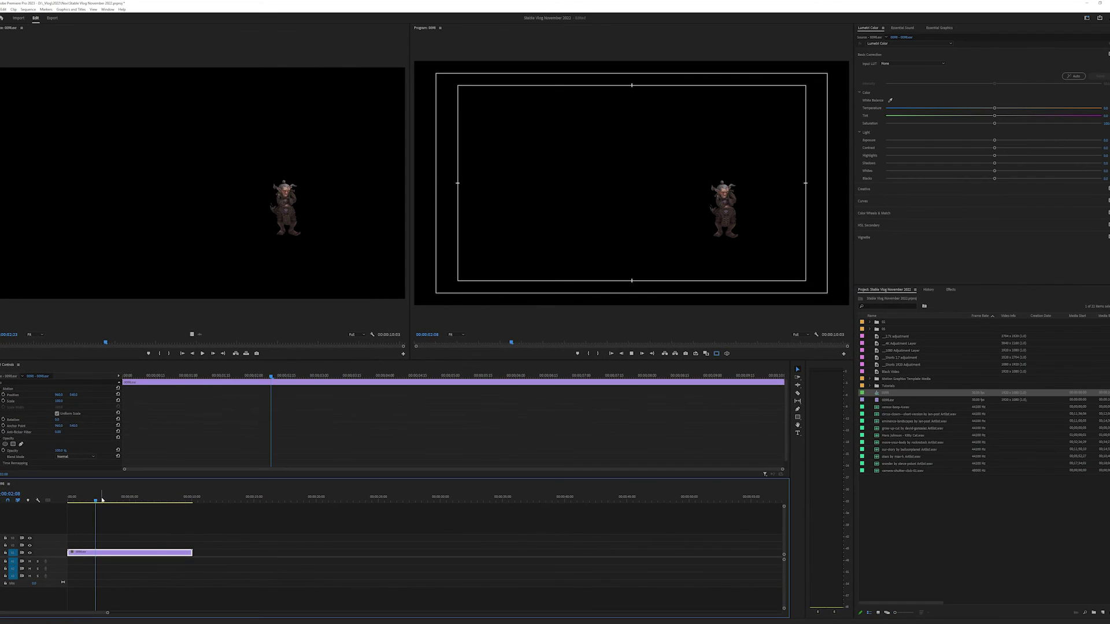
pyautogui.moveTo(105, 502); pyautogui.dragTo(132, 500)
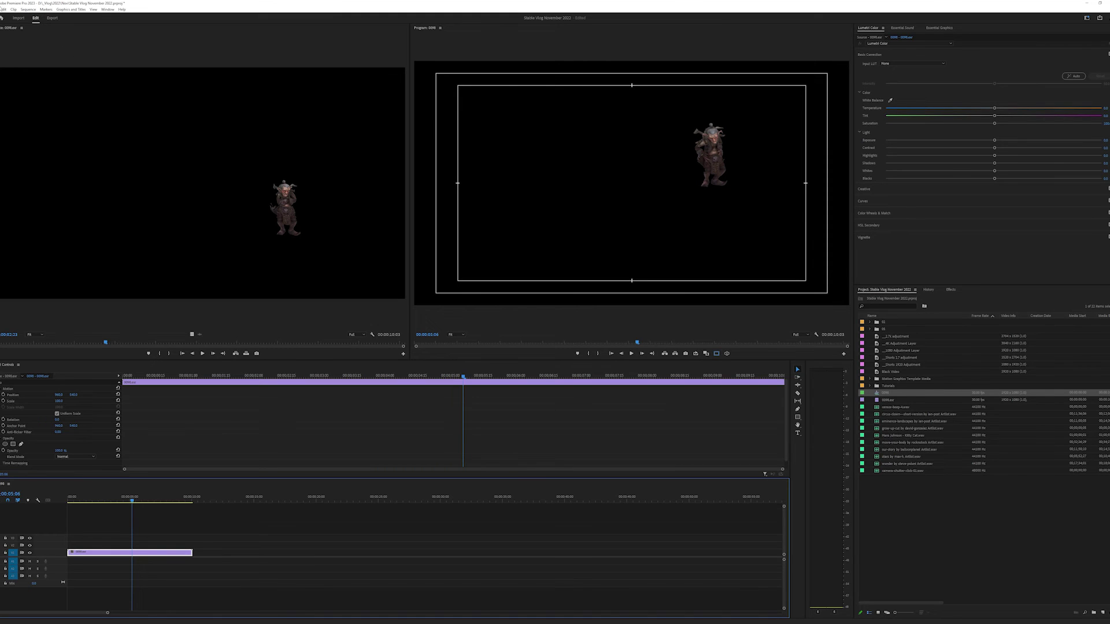
pyautogui.click(3, 9)
pyautogui.press('Left')
pyautogui.press('Left')
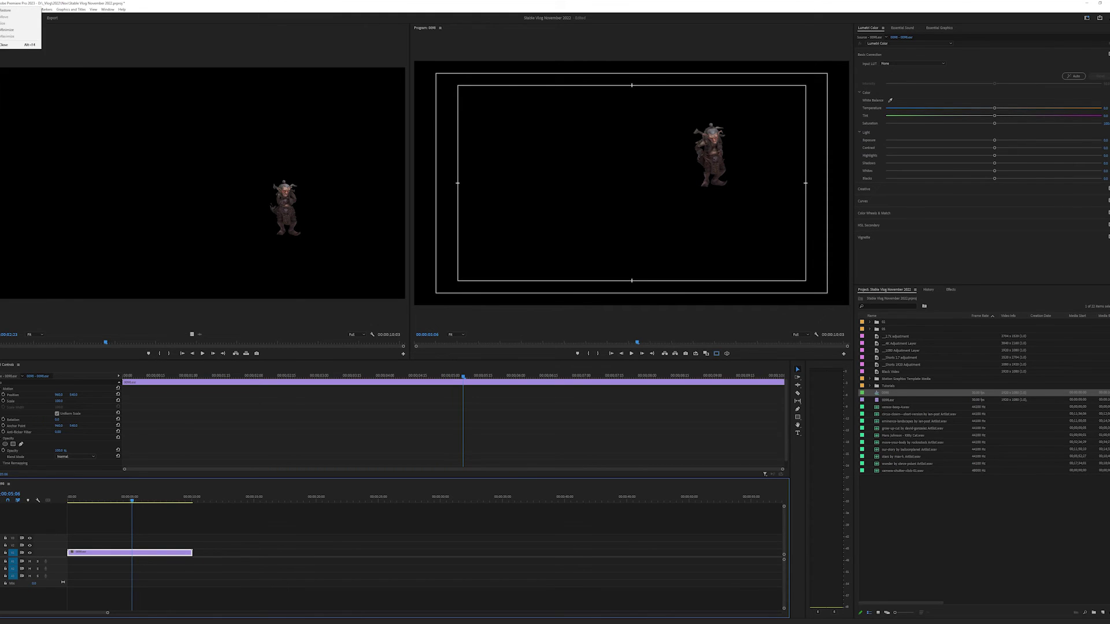
pyautogui.click(884, 400)
pyautogui.rightClick(883, 400)
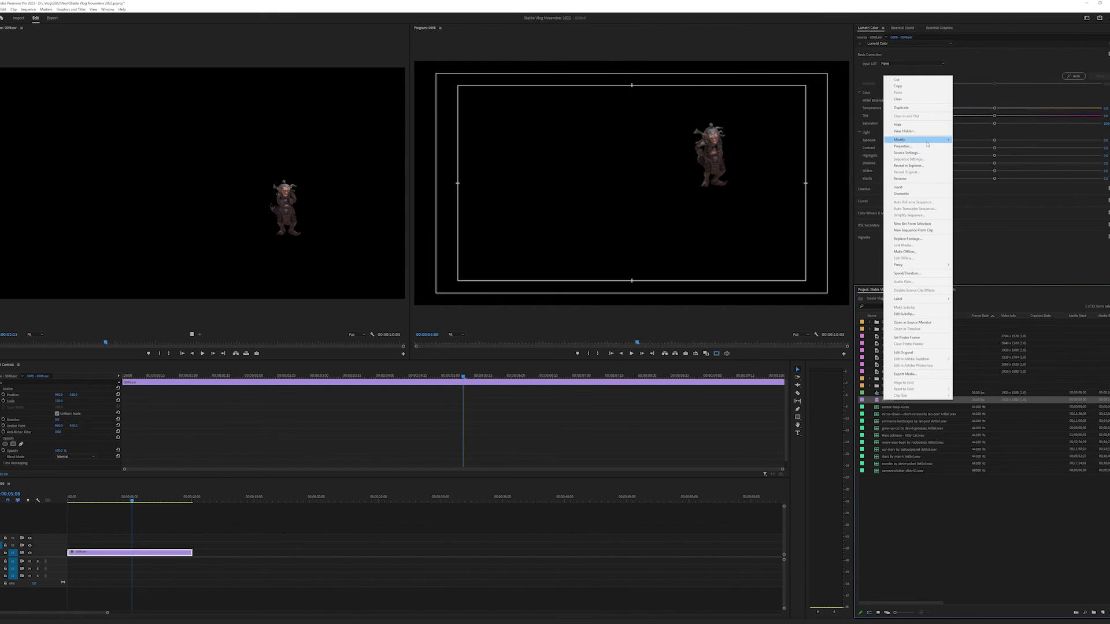
pyautogui.moveTo(926, 142)
pyautogui.click(975, 147)
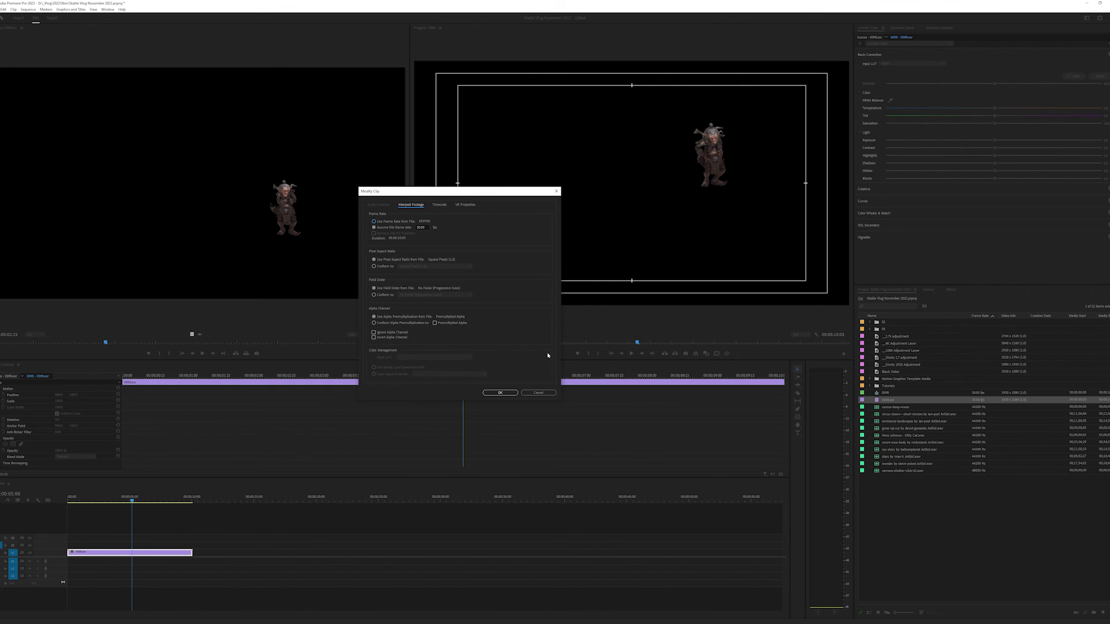
pyautogui.click(546, 392)
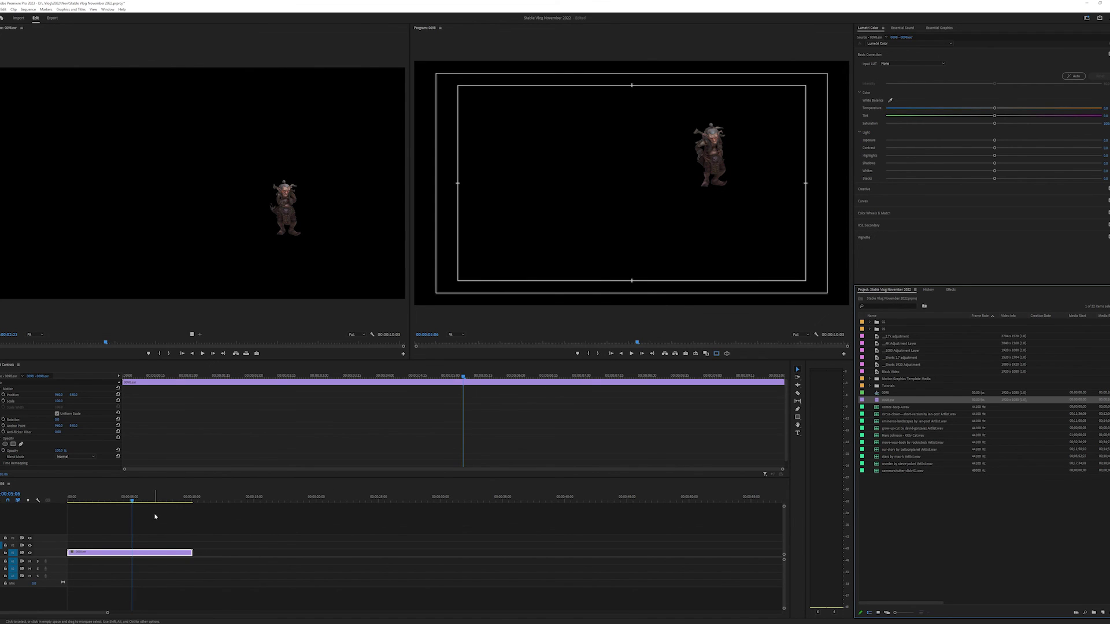
pyautogui.moveTo(157, 498); pyautogui.dragTo(125, 501)
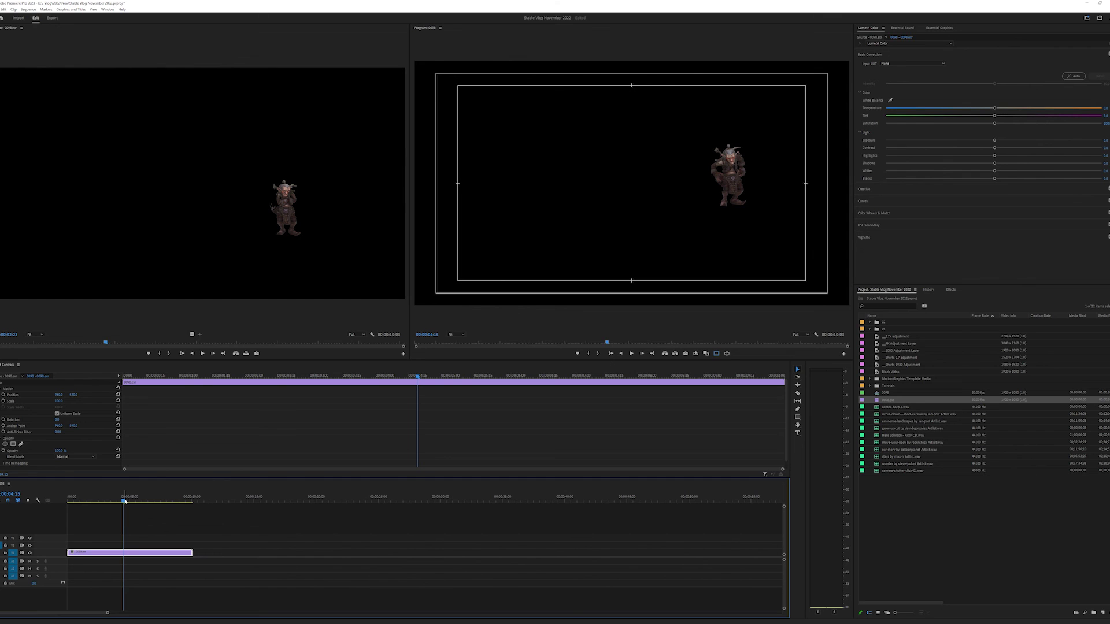